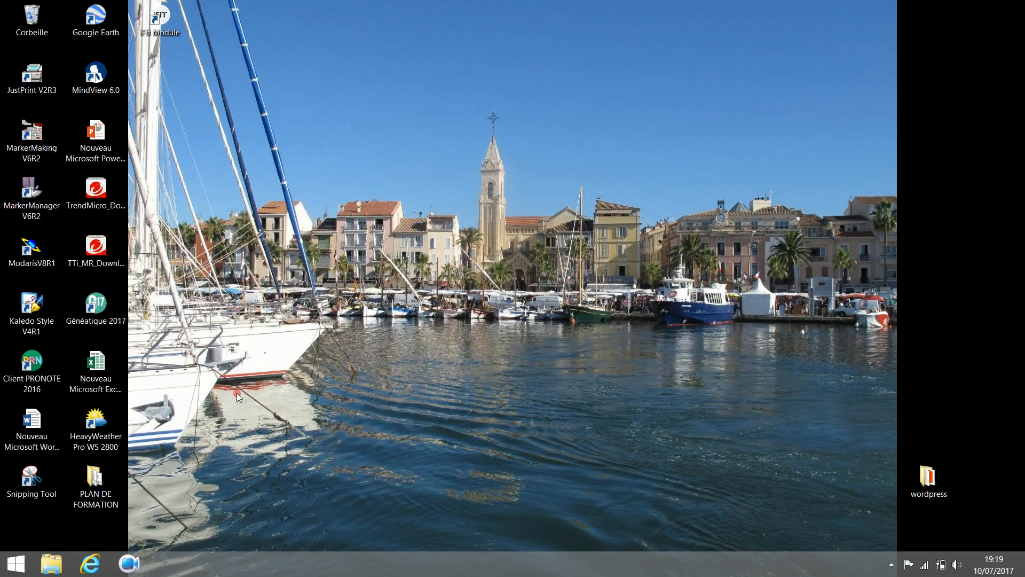
# Create a folder named DIAMANT on the removable disk (H:)
pyautogui.click(43, 561)
pyautogui.click(294, 261)
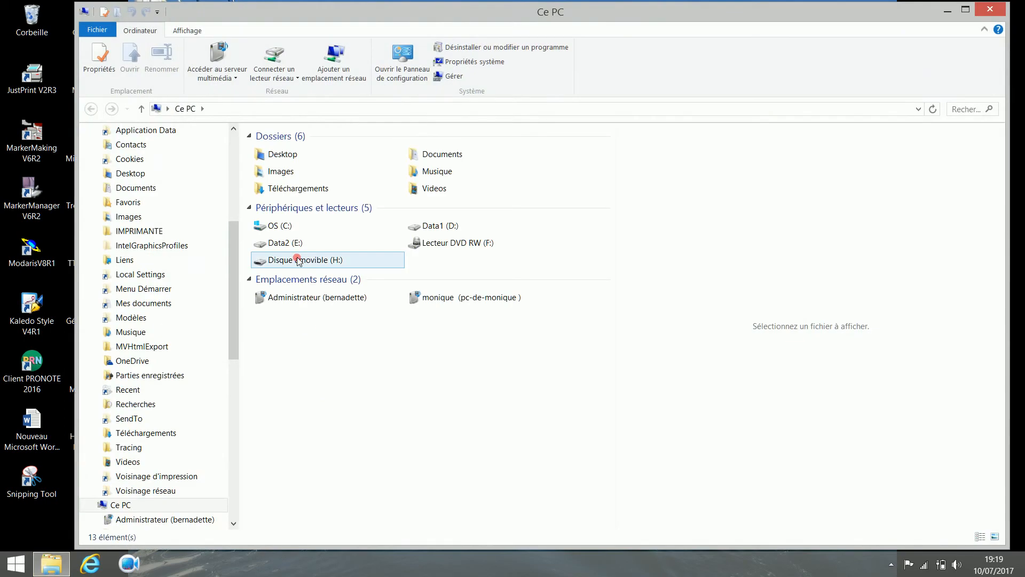
pyautogui.doubleClick(331, 260)
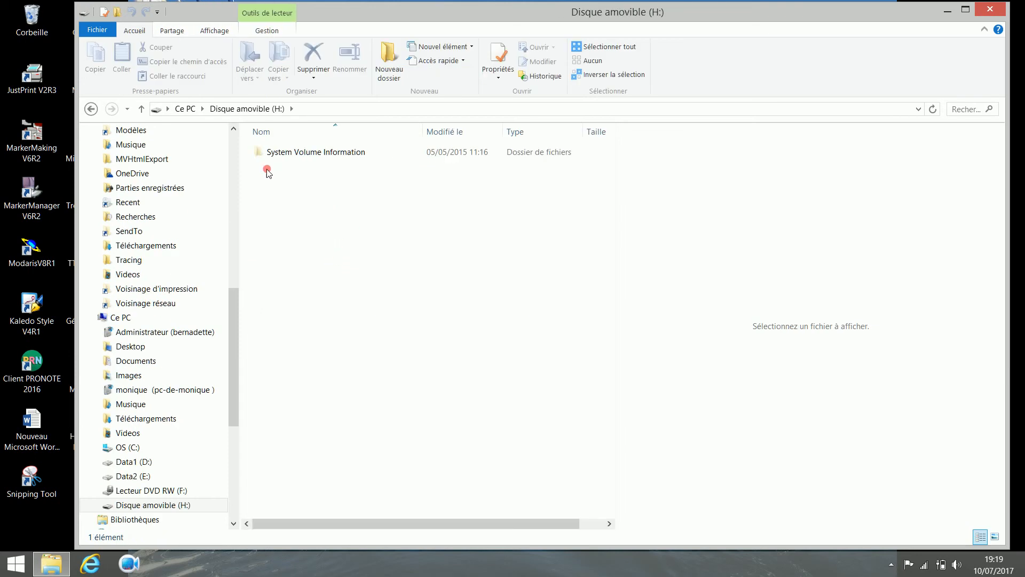
pyautogui.click(391, 71)
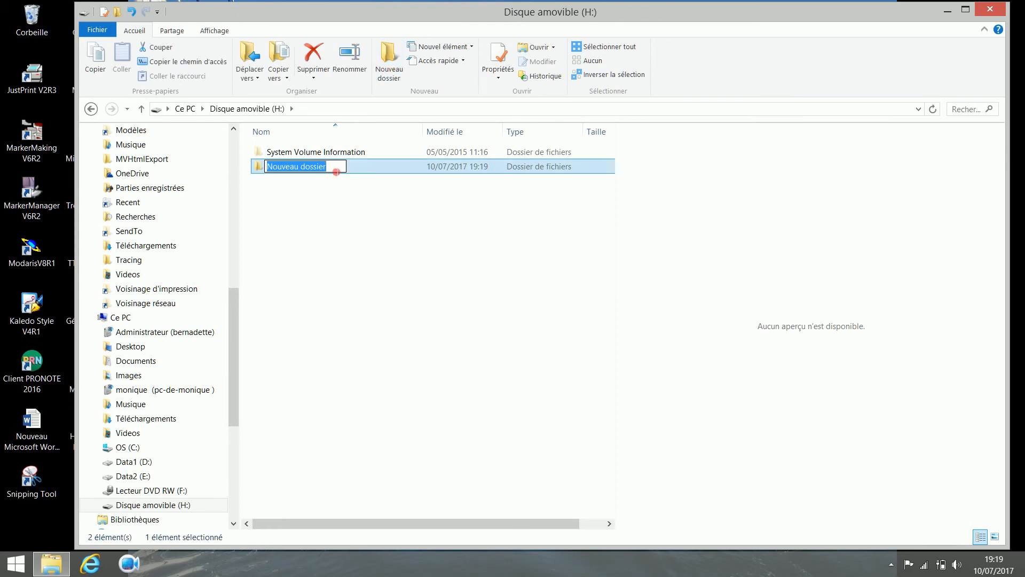
pyautogui.moveTo(334, 169); pyautogui.dragTo(261, 168)
pyautogui.press('BackSpace')
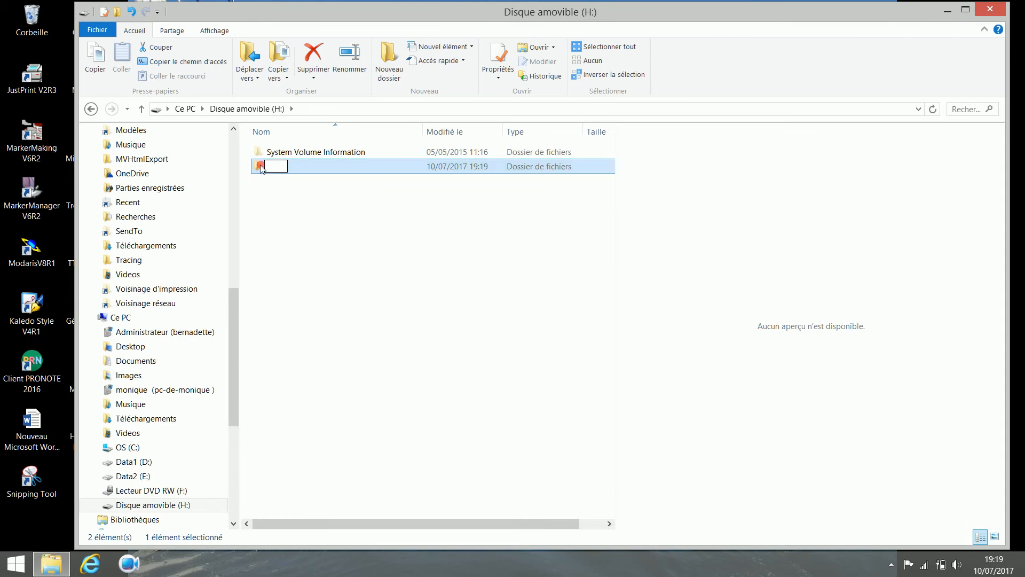
pyautogui.write('DIAMANT')
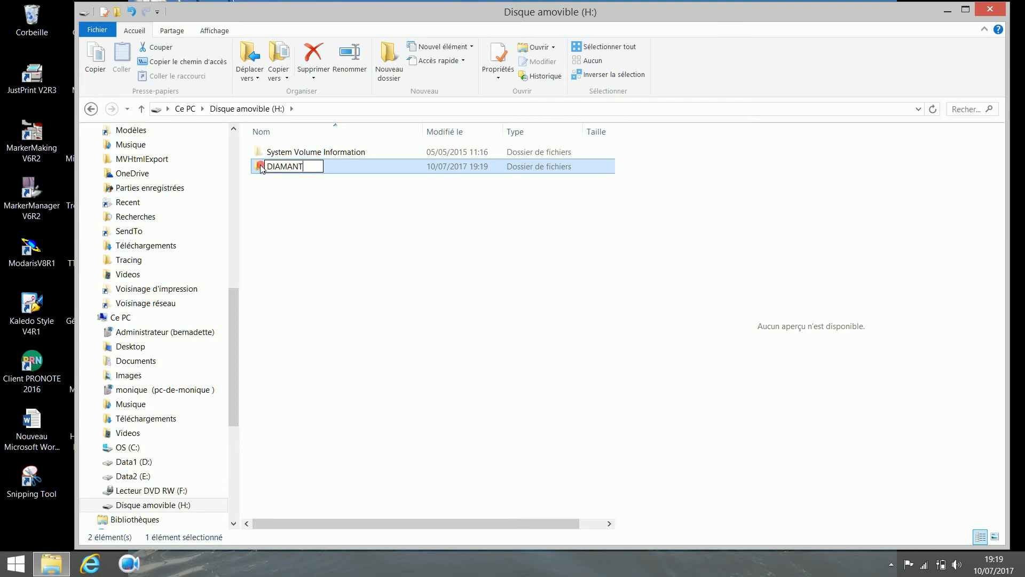
pyautogui.press('Return')
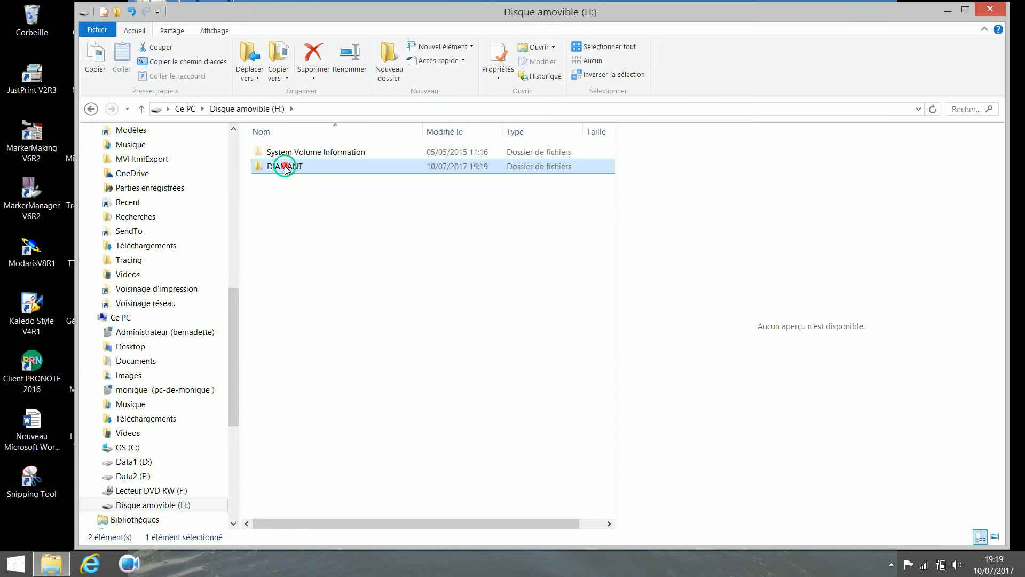
# Create a subfolder named Plantage inside the DIAMANT folder
pyautogui.doubleClick(286, 166)
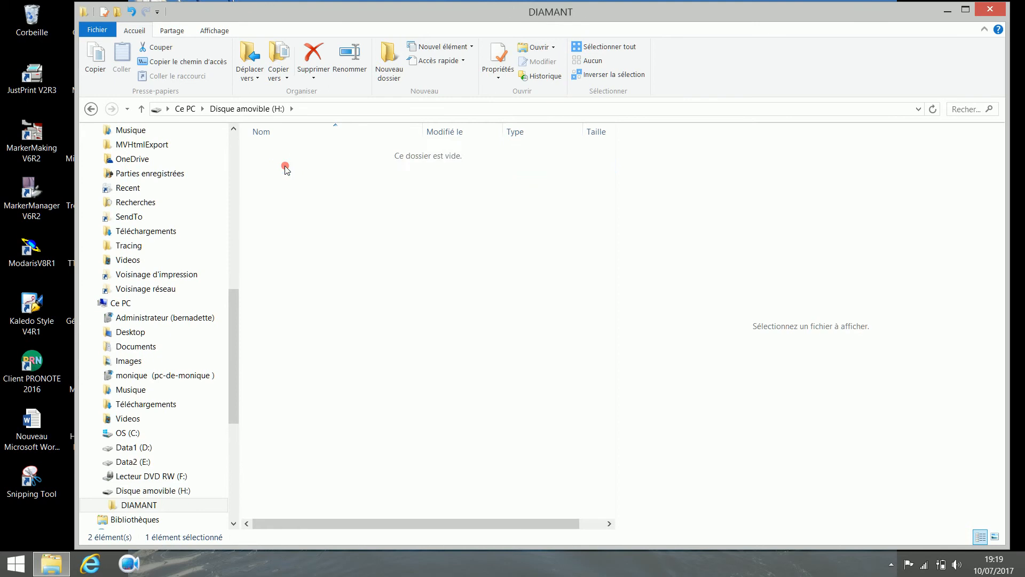
pyautogui.click(387, 69)
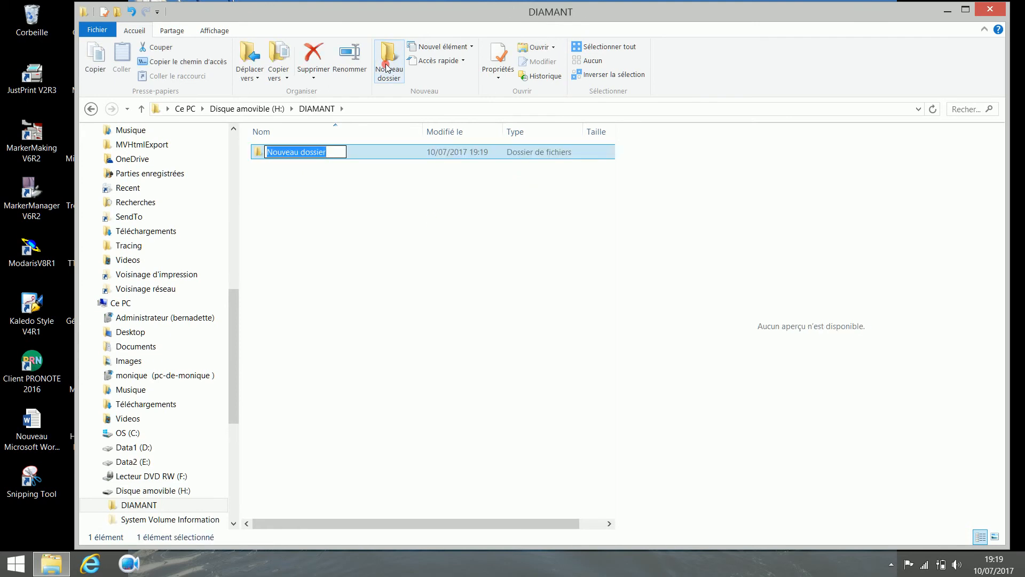
pyautogui.write('PL')
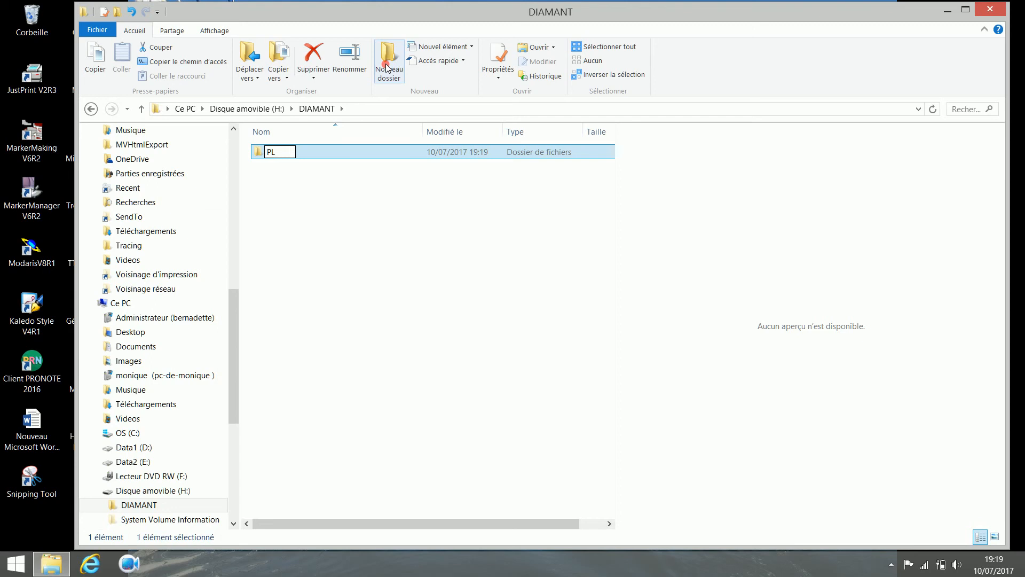
pyautogui.press('BackSpace')
pyautogui.write('lantage')
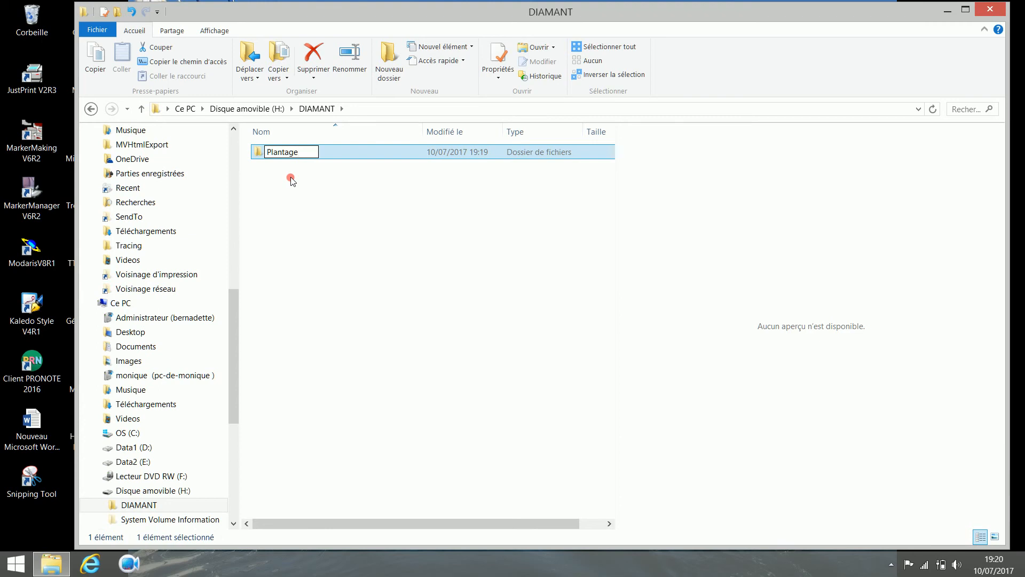
pyautogui.press('Return')
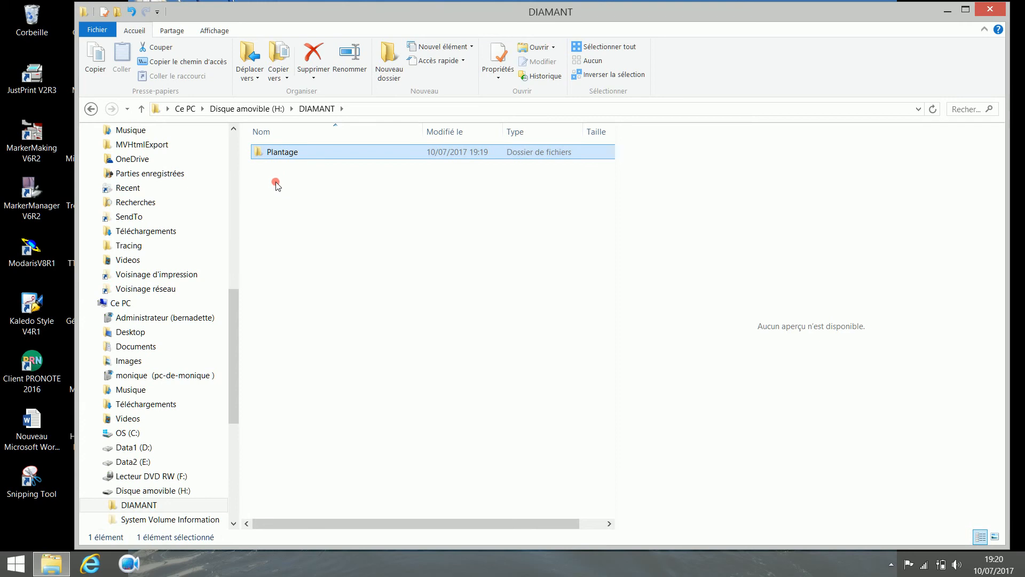
# Add a second subfolder named Conception inside DIAMANT and close the file explorer window
pyautogui.click(388, 67)
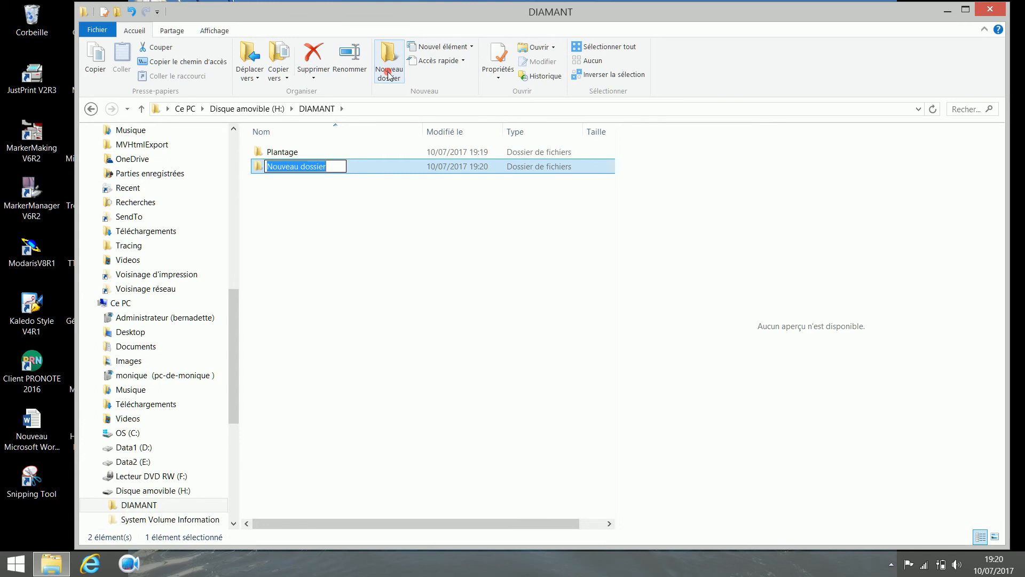
pyautogui.write('Co')
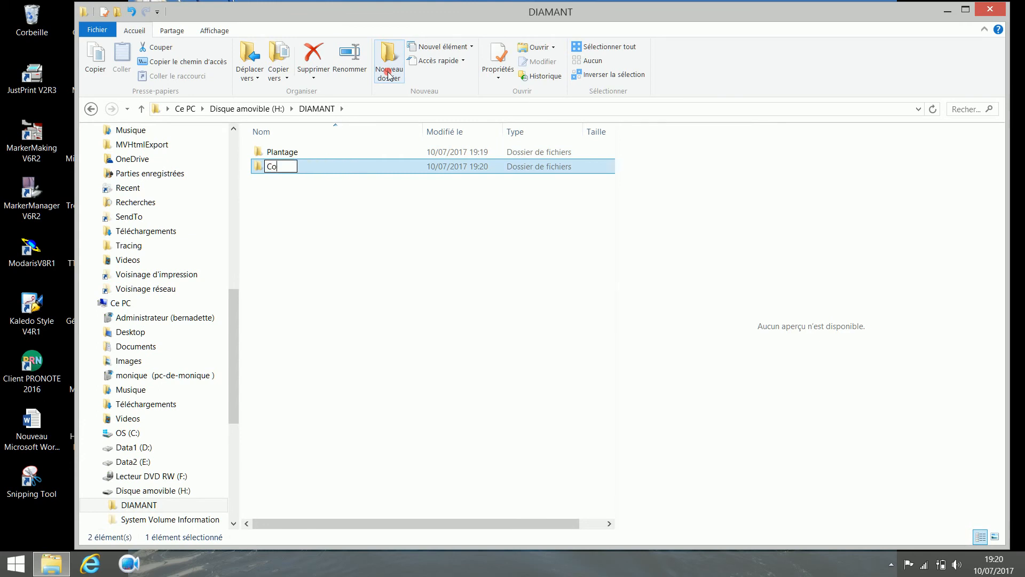
pyautogui.write('nception')
pyautogui.click(309, 216)
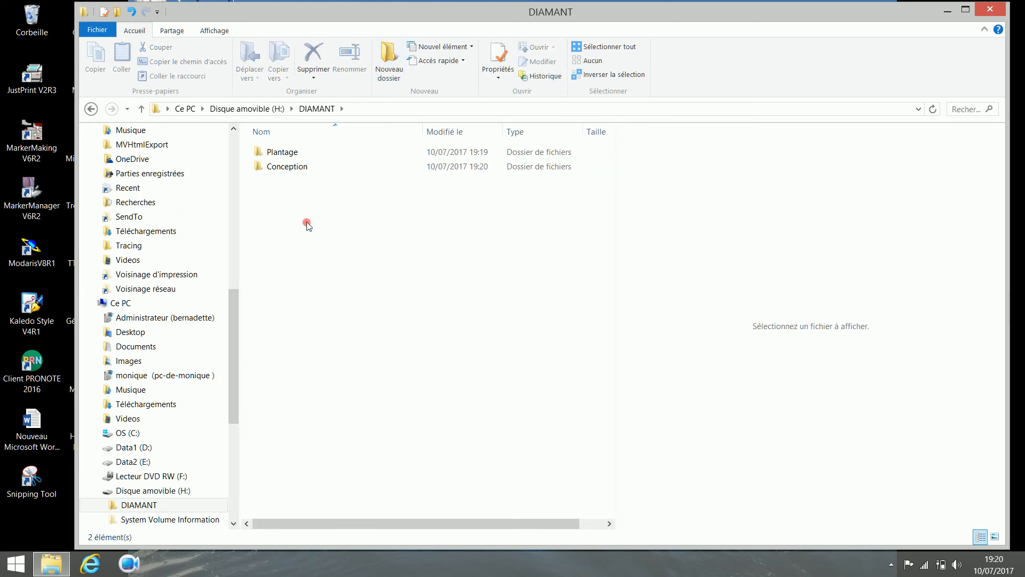
pyautogui.click(991, 10)
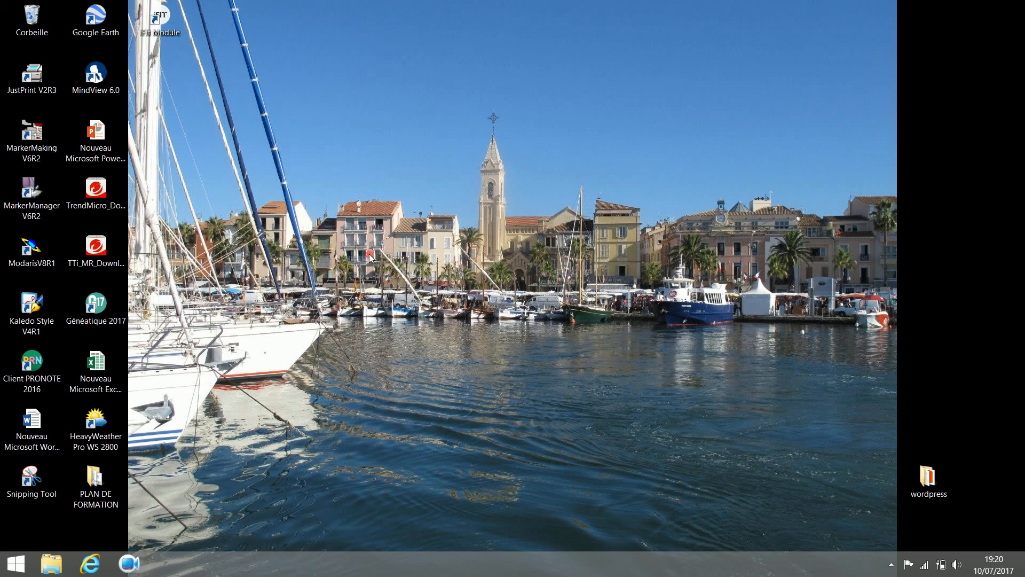
# Launch ModarisV8R1 and open its access path settings (Chemins d'accès)
pyautogui.click(30, 261)
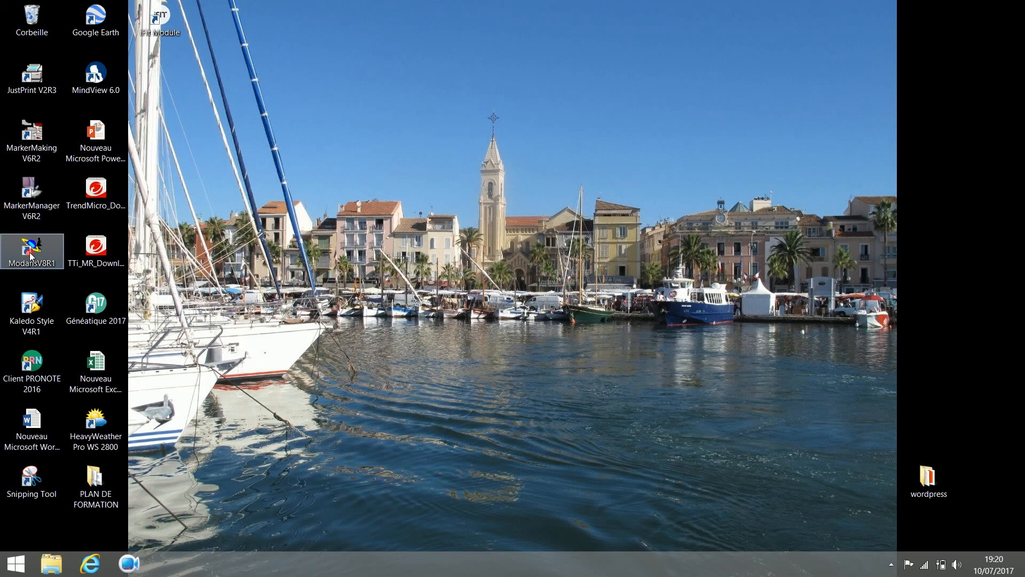
pyautogui.doubleClick(27, 255)
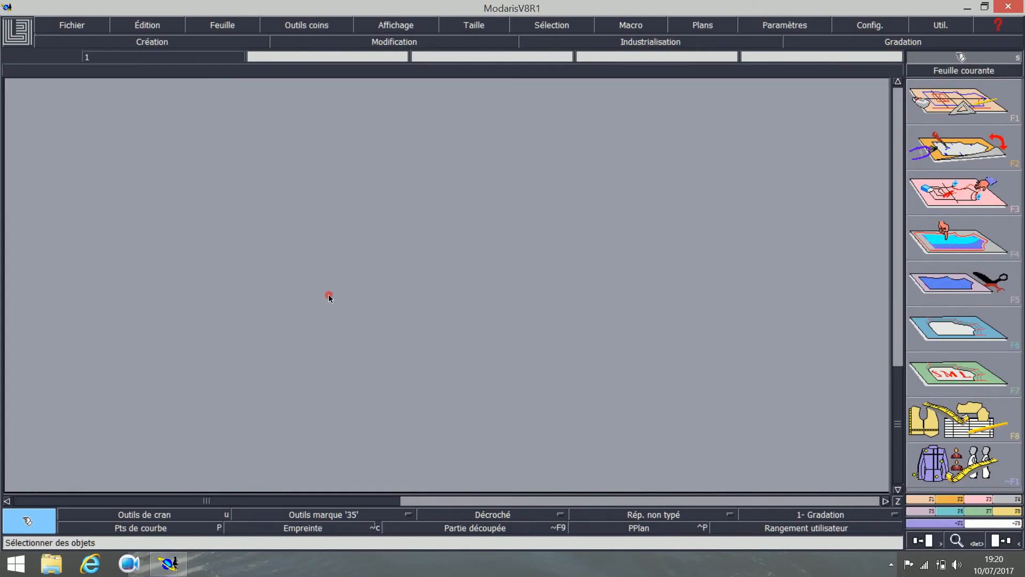
pyautogui.click(71, 28)
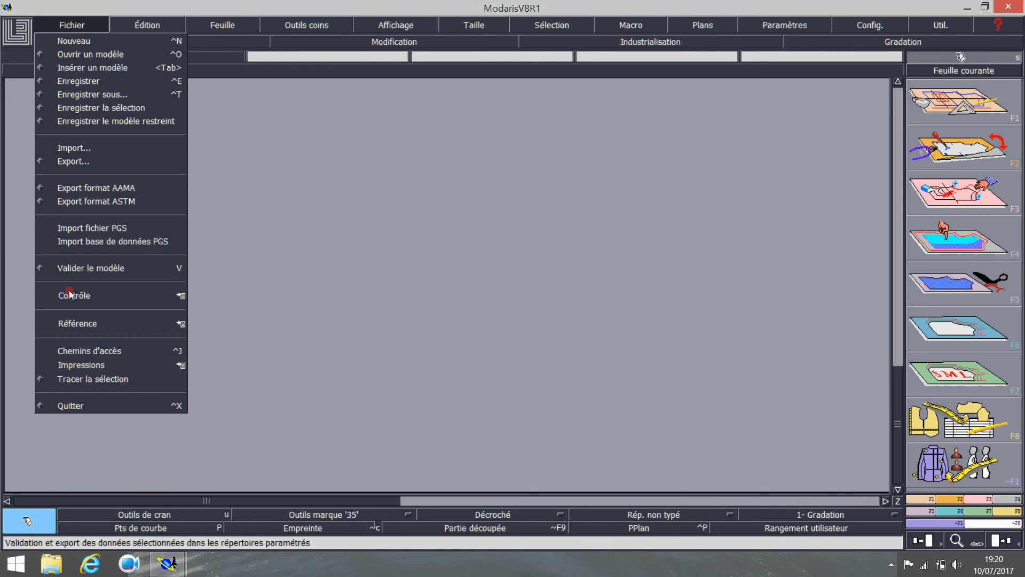
pyautogui.click(67, 352)
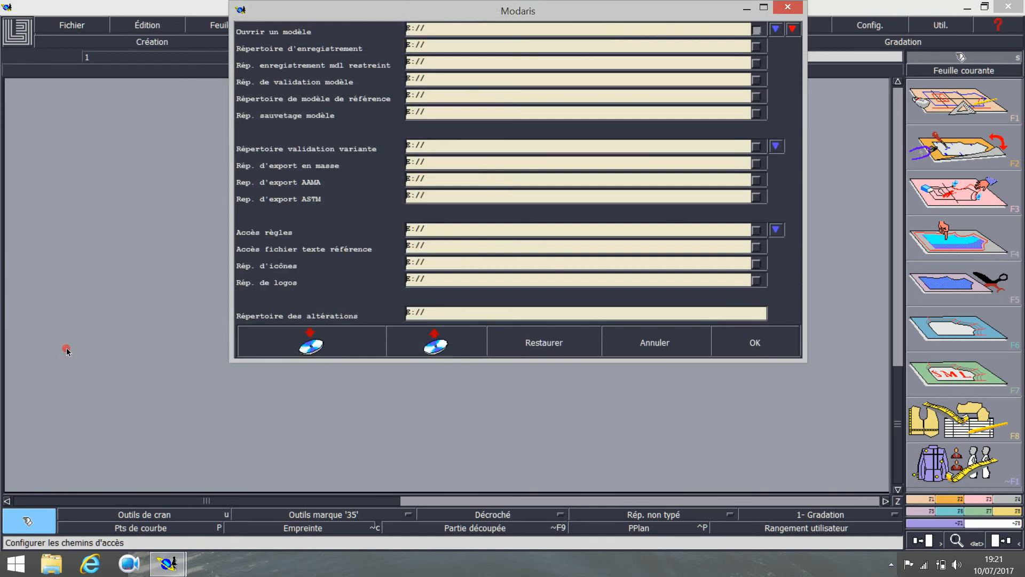
# Set the "Ouvrir un modèle" path to the DIAMANT folder on drive H: and apply it to all other access paths
pyautogui.click(444, 32)
pyautogui.click(453, 30)
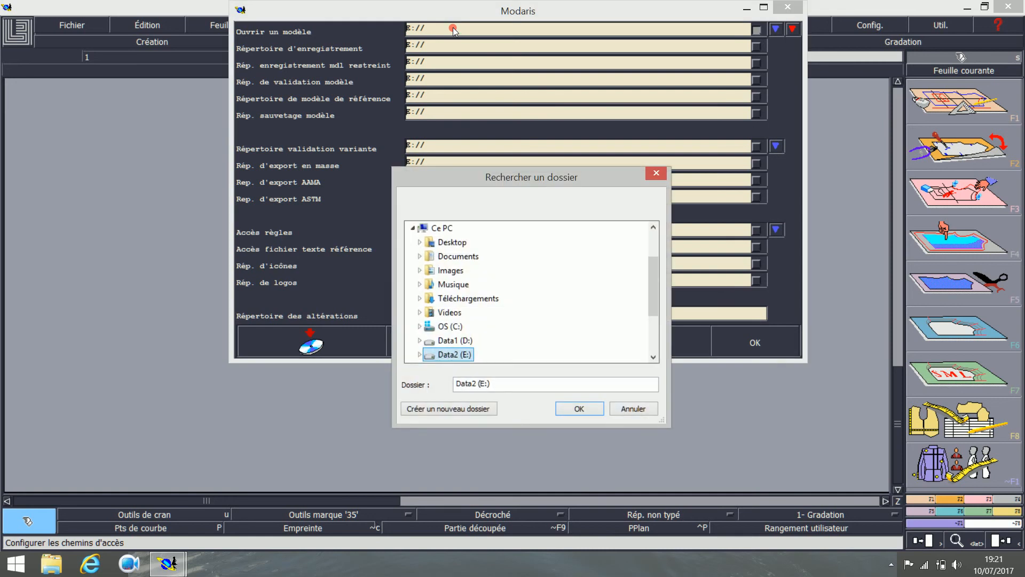
pyautogui.moveTo(652, 286); pyautogui.dragTo(650, 312)
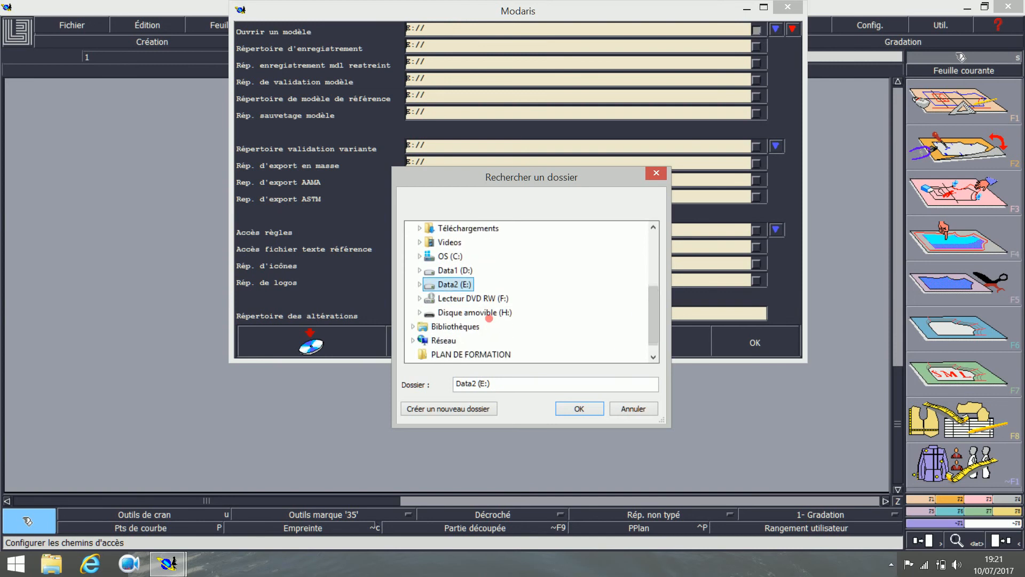
pyautogui.click(487, 313)
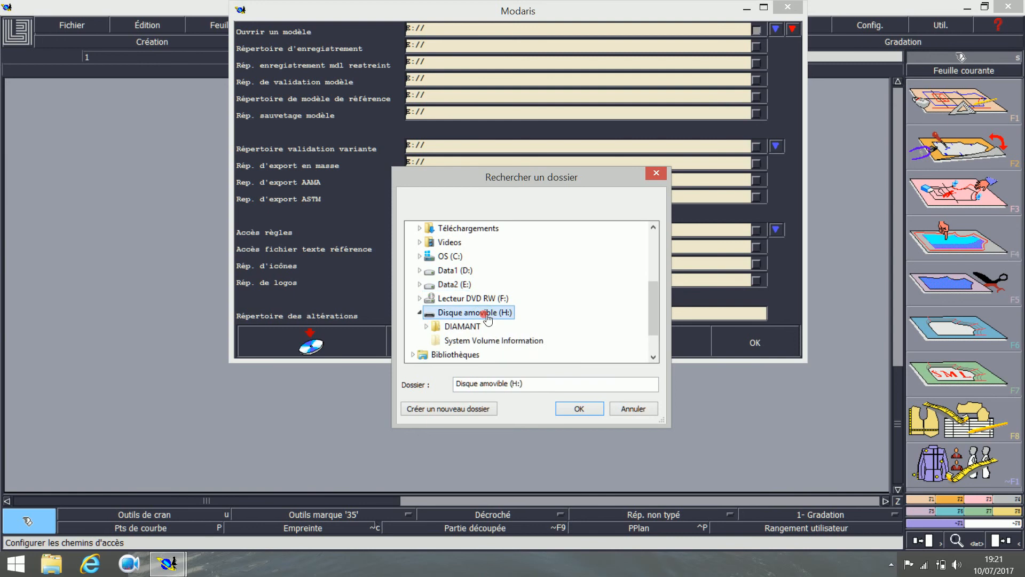
pyautogui.click(462, 326)
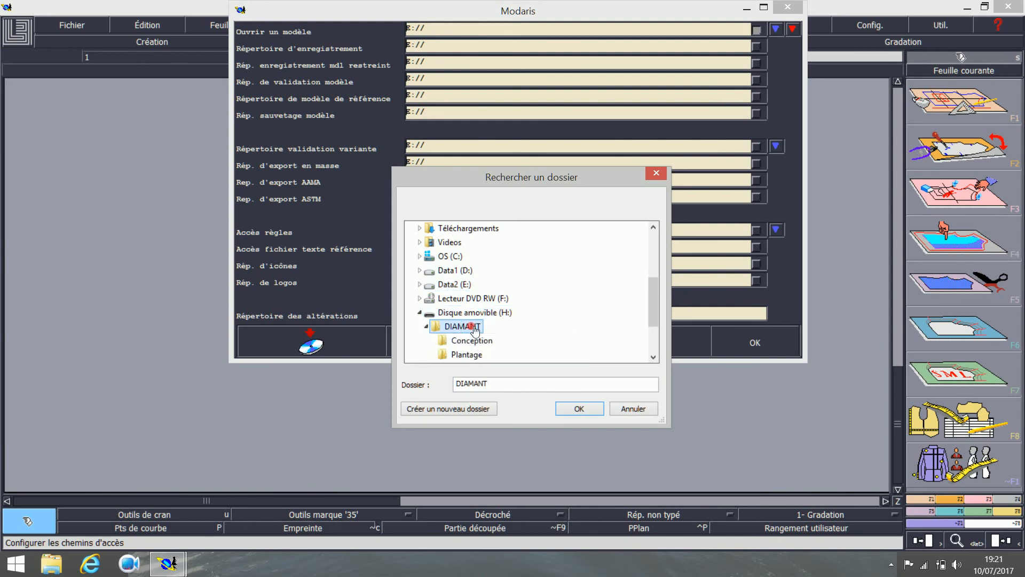
pyautogui.click(589, 409)
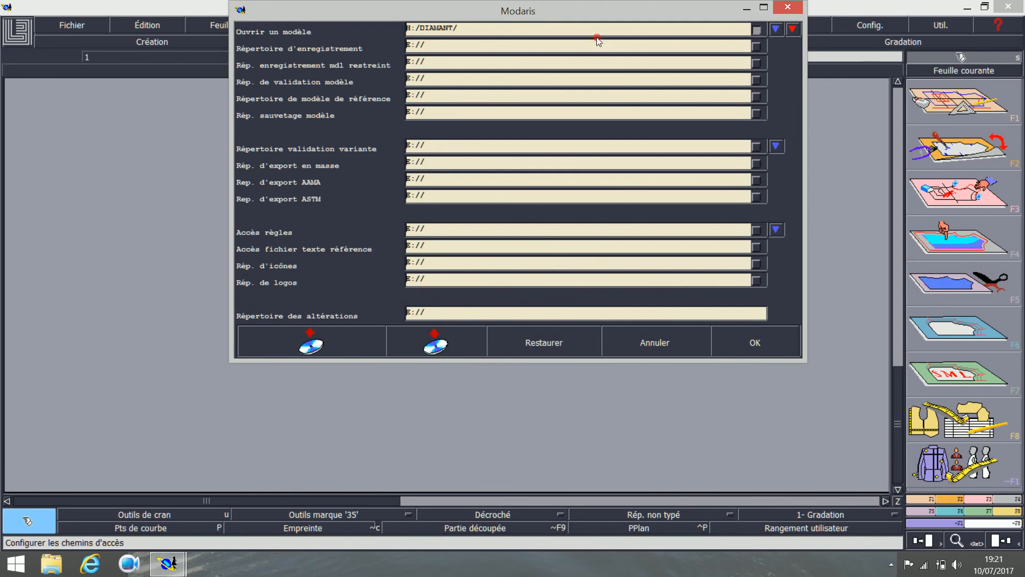
pyautogui.click(793, 30)
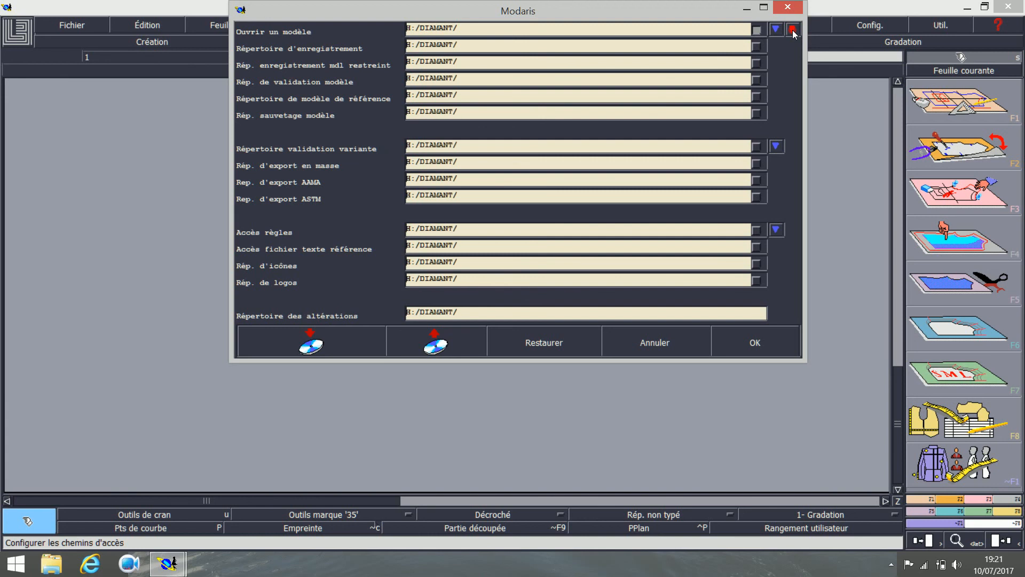
# Set the "Répertoire d'enregistrement" path to the Conception subfolder of DIAMANT
pyautogui.click(463, 28)
pyautogui.click(477, 47)
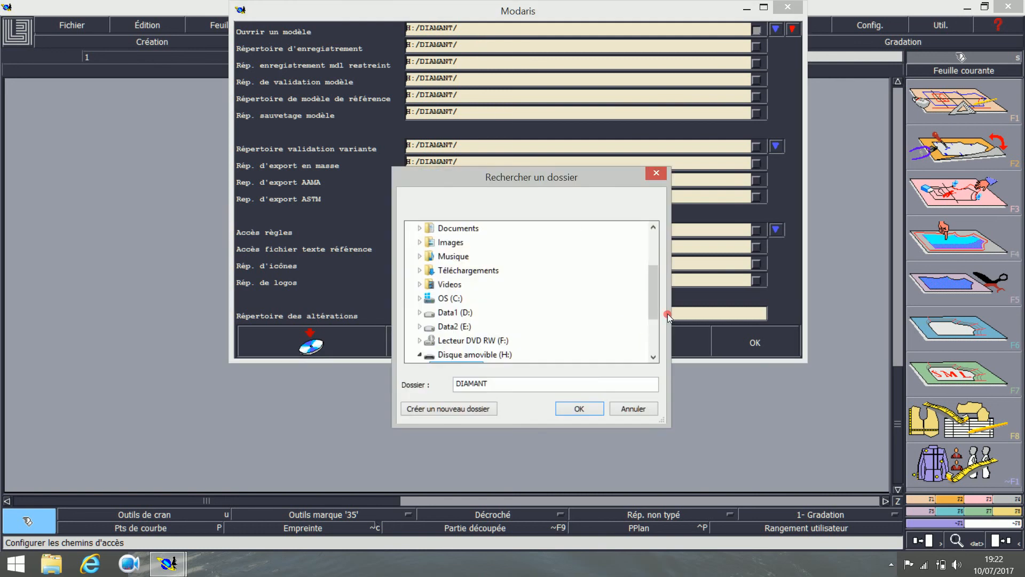
pyautogui.moveTo(653, 285); pyautogui.dragTo(649, 312)
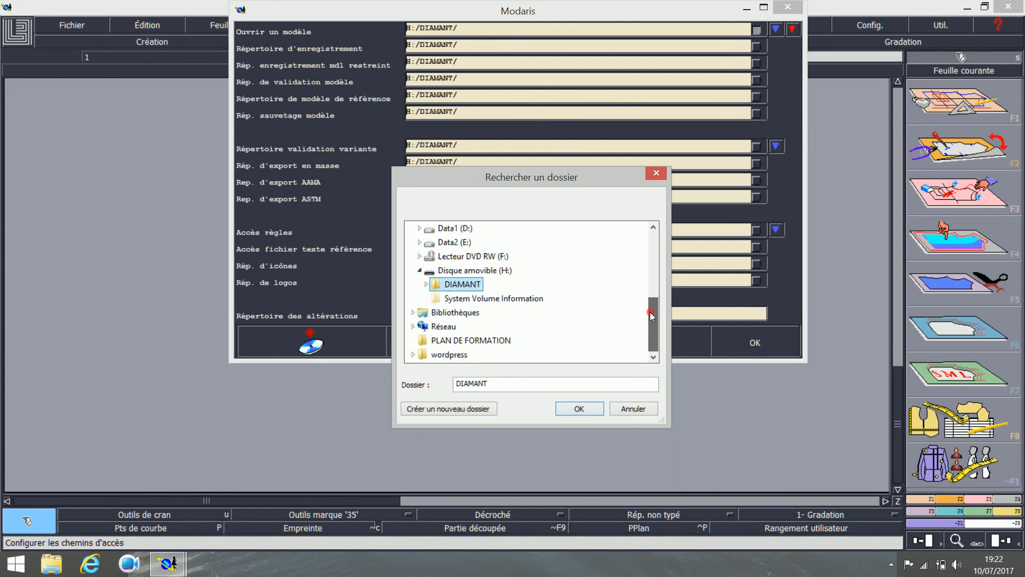
pyautogui.doubleClick(462, 286)
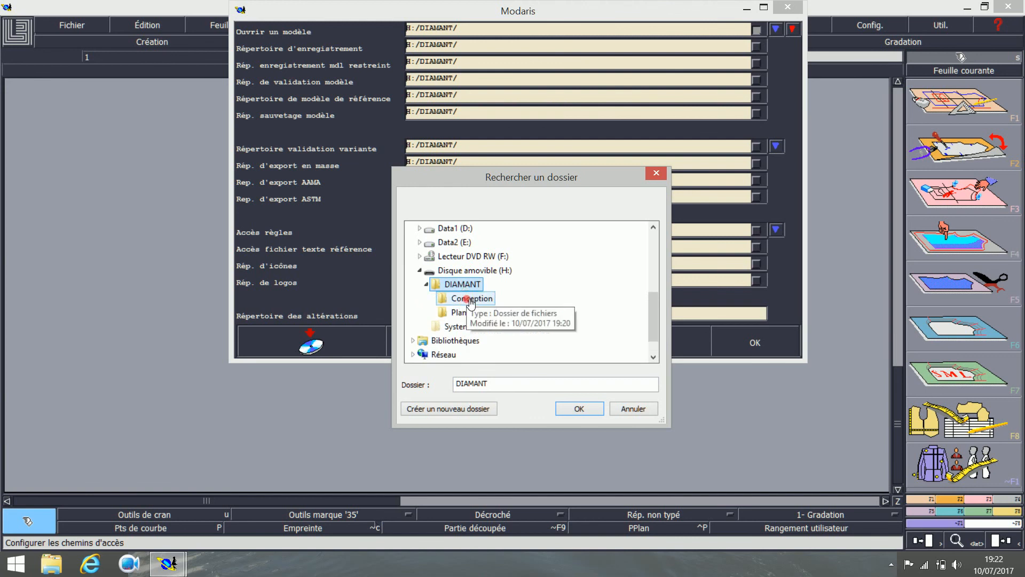
pyautogui.click(469, 300)
pyautogui.click(579, 409)
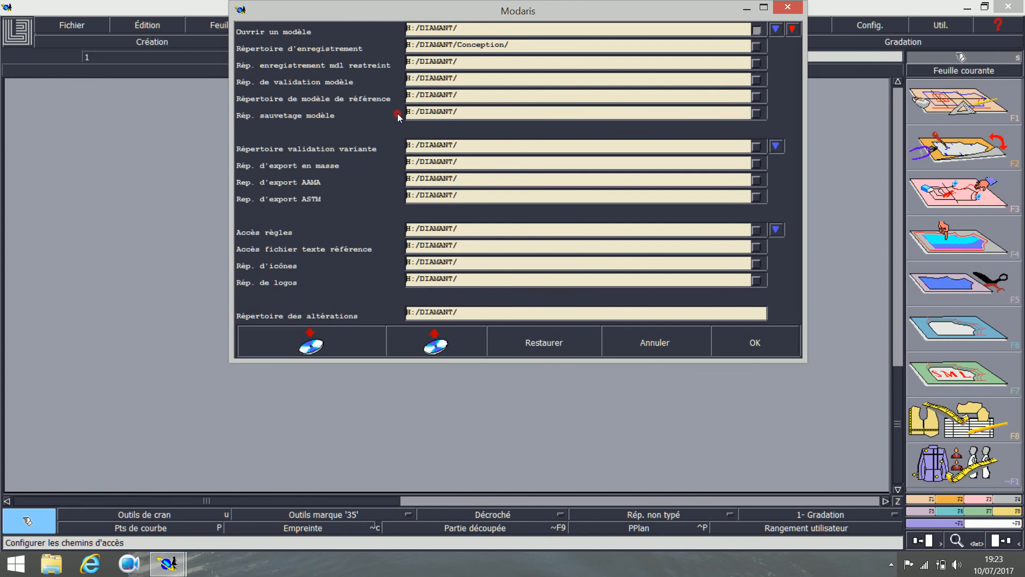
# Set the "Rép. sauvetage modèle" path to the Plantage subfolder of DIAMANT and accept the access path settings
pyautogui.click(482, 113)
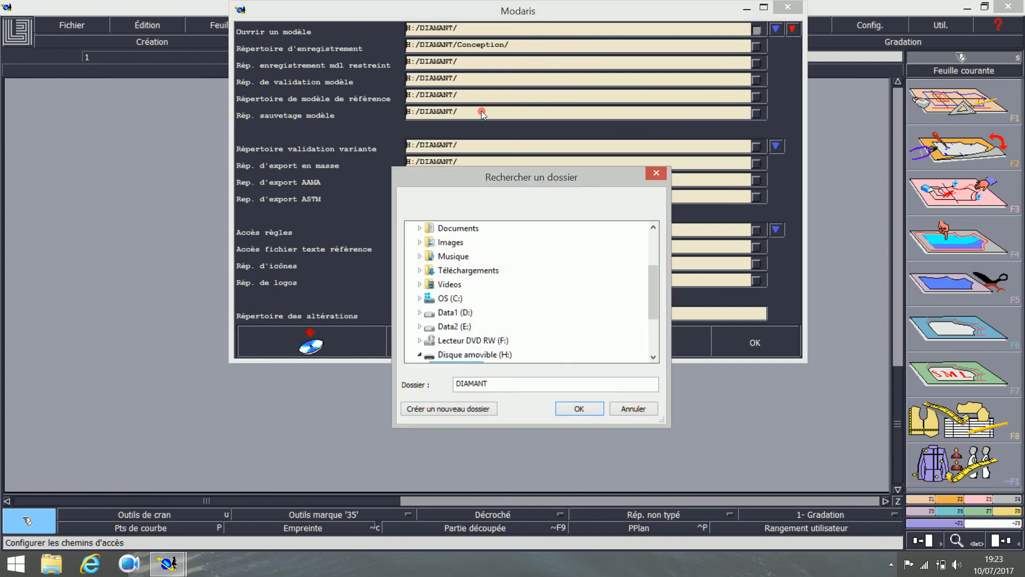
pyautogui.moveTo(657, 287); pyautogui.dragTo(655, 313)
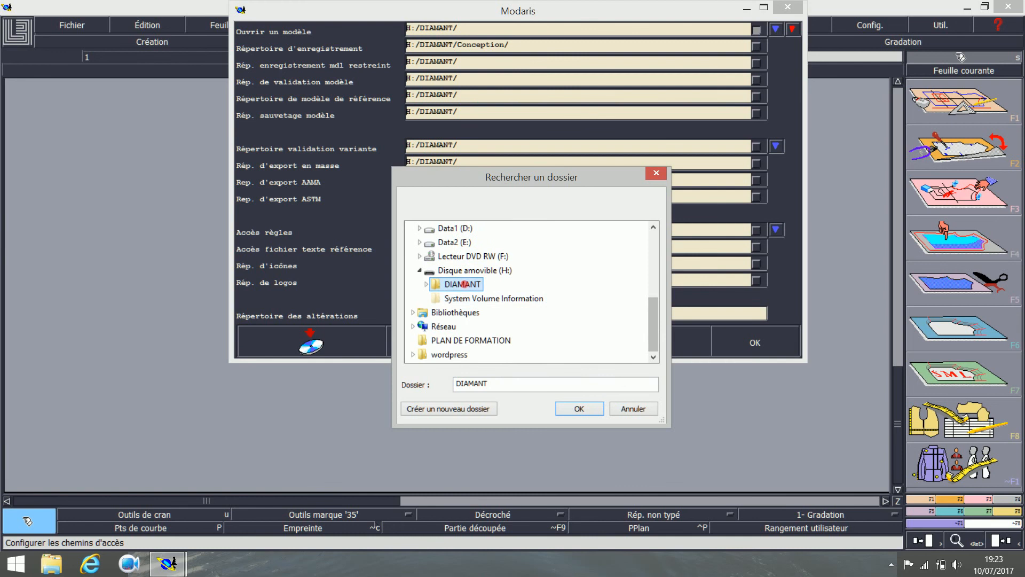
pyautogui.doubleClick(463, 288)
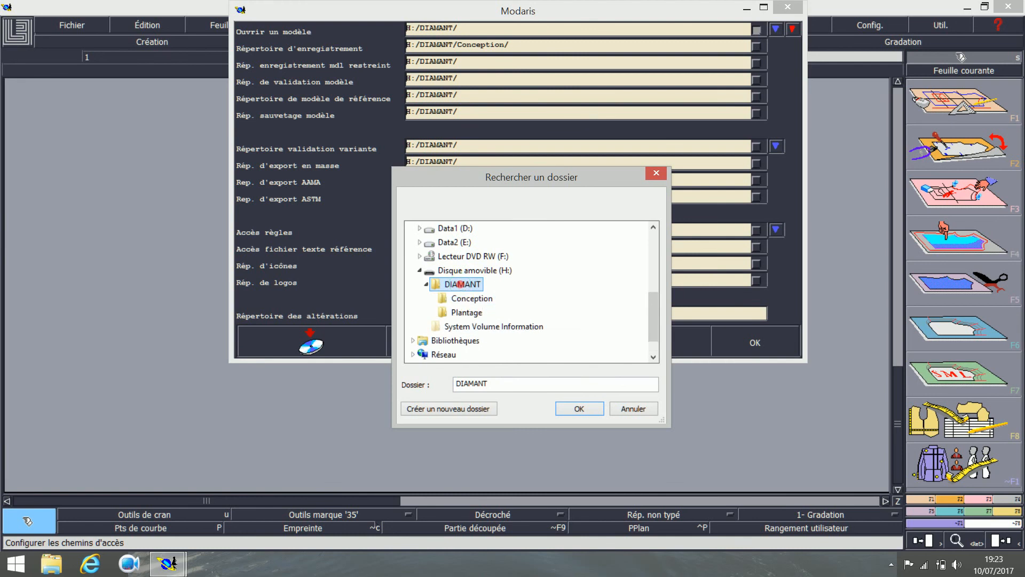
pyautogui.click(470, 312)
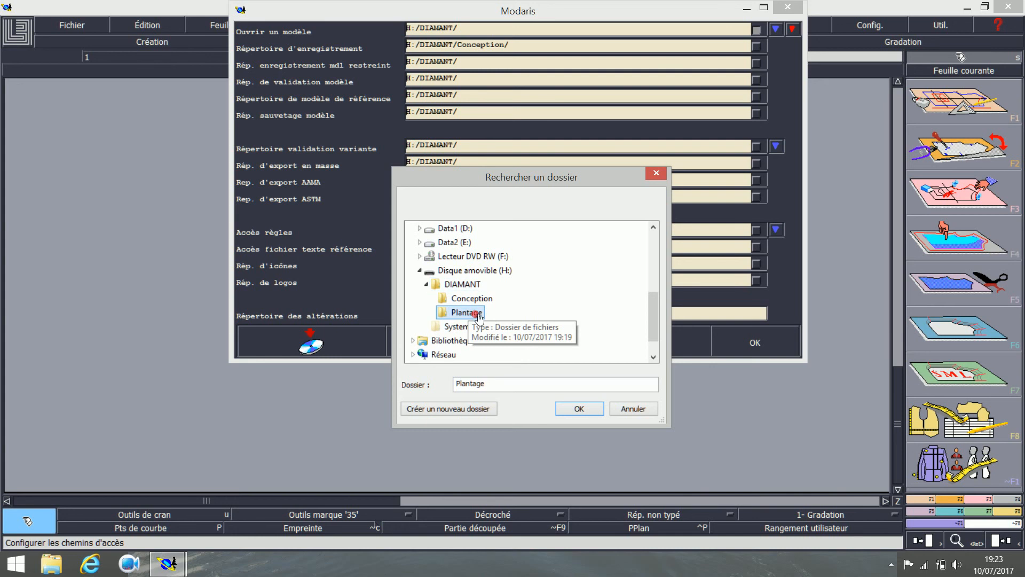
pyautogui.click(574, 409)
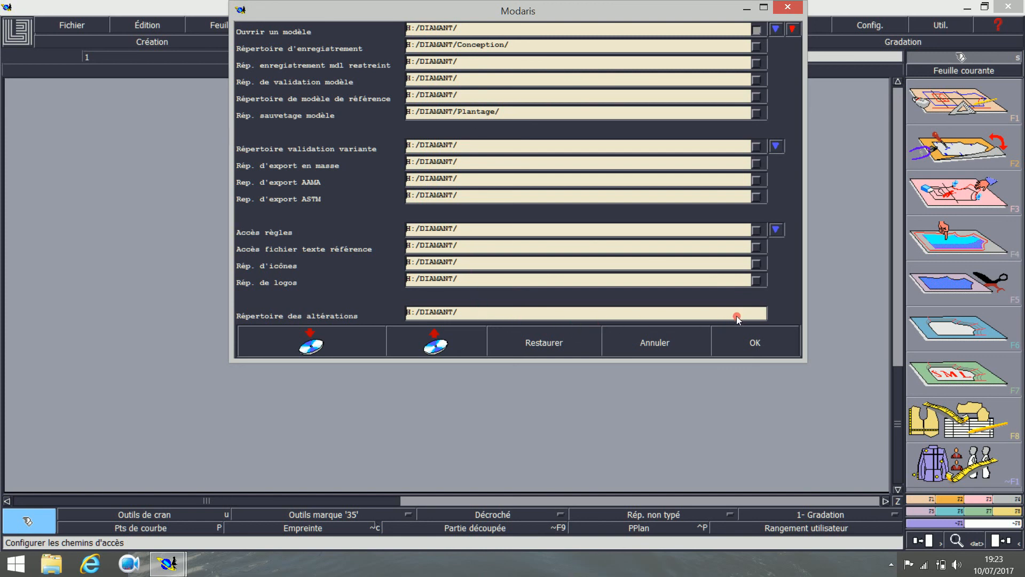
pyautogui.click(755, 344)
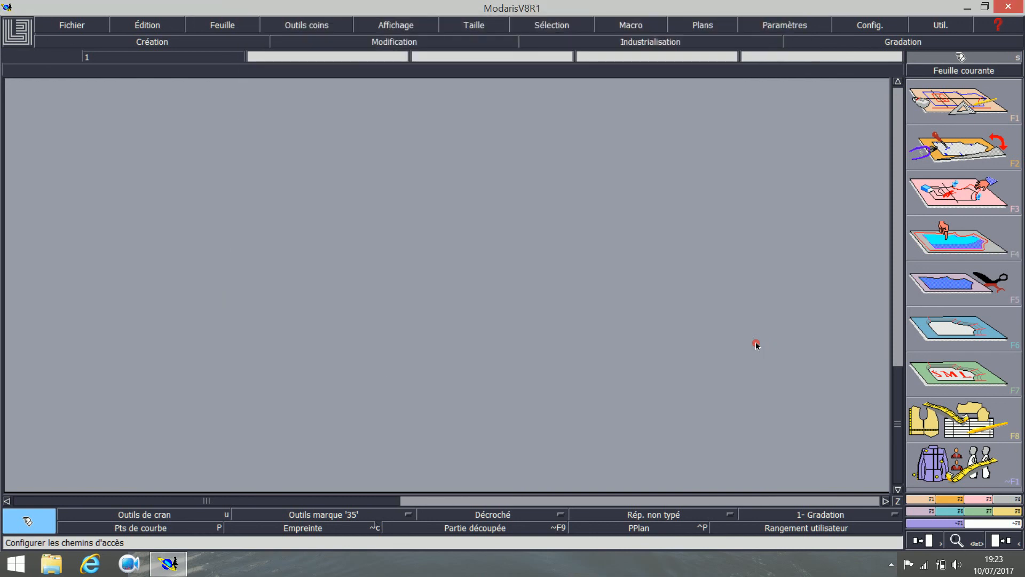